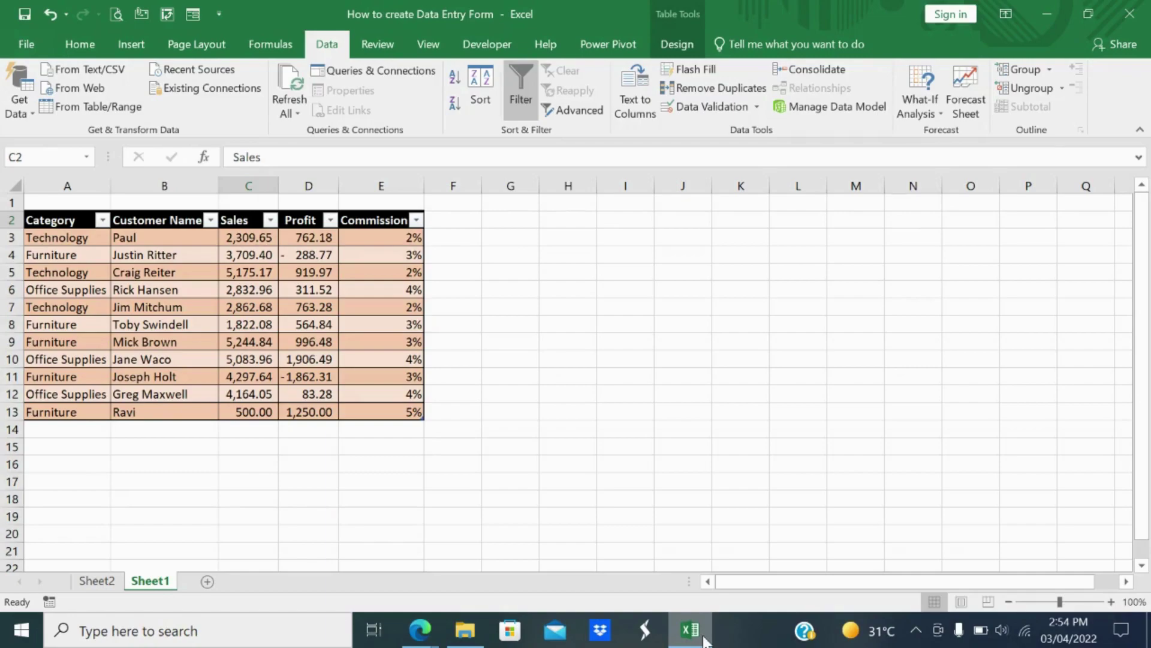
Survey the sales table A2:E13 with several range selections, ending on the Commission header cell.
mouse_move(55, 220)
left_mouse_down()
mouse_move(115, 243)
mouse_move(376, 409)
left_mouse_up()
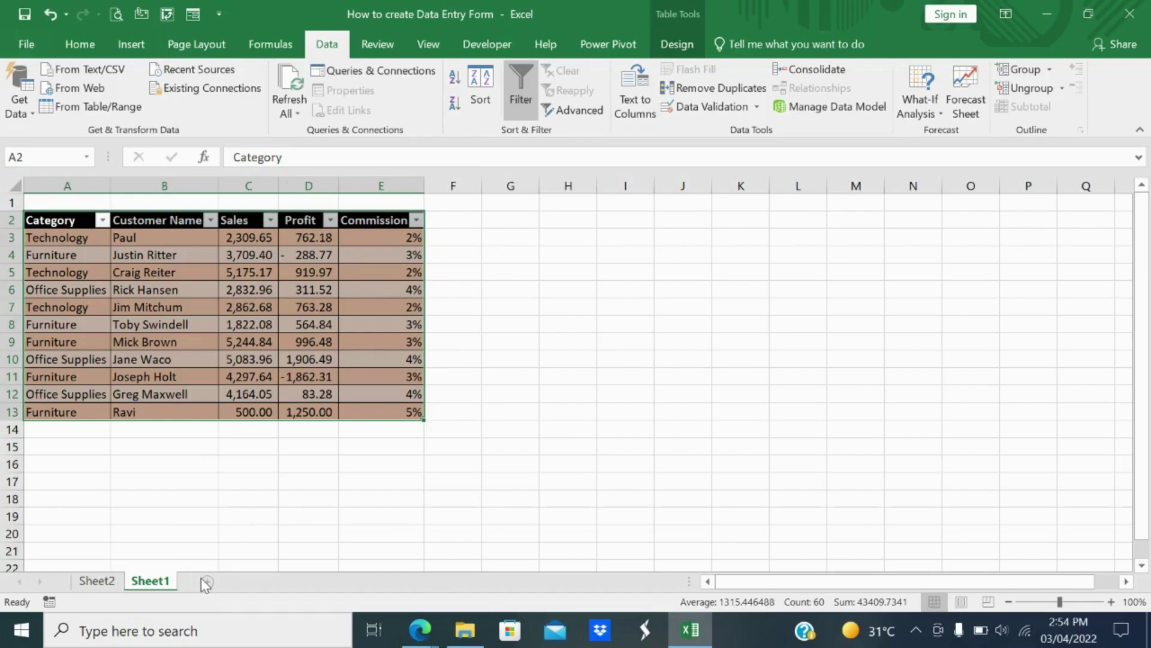
left_click(296, 255)
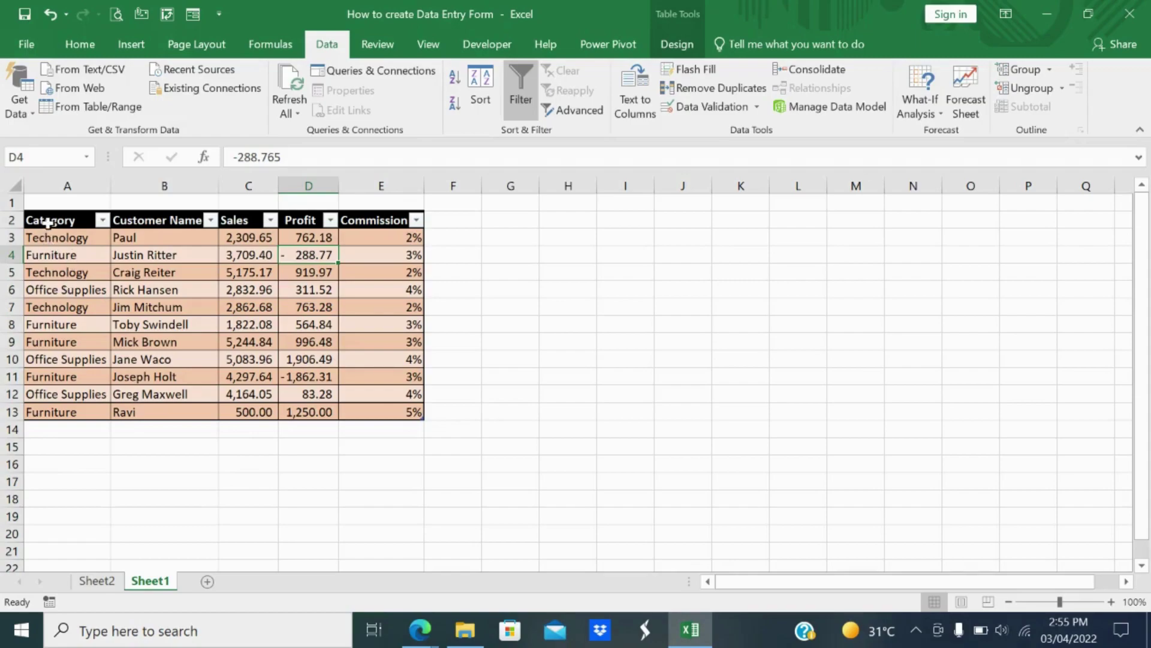
mouse_move(47, 222)
left_mouse_down()
mouse_move(469, 377)
mouse_move(402, 412)
left_mouse_up()
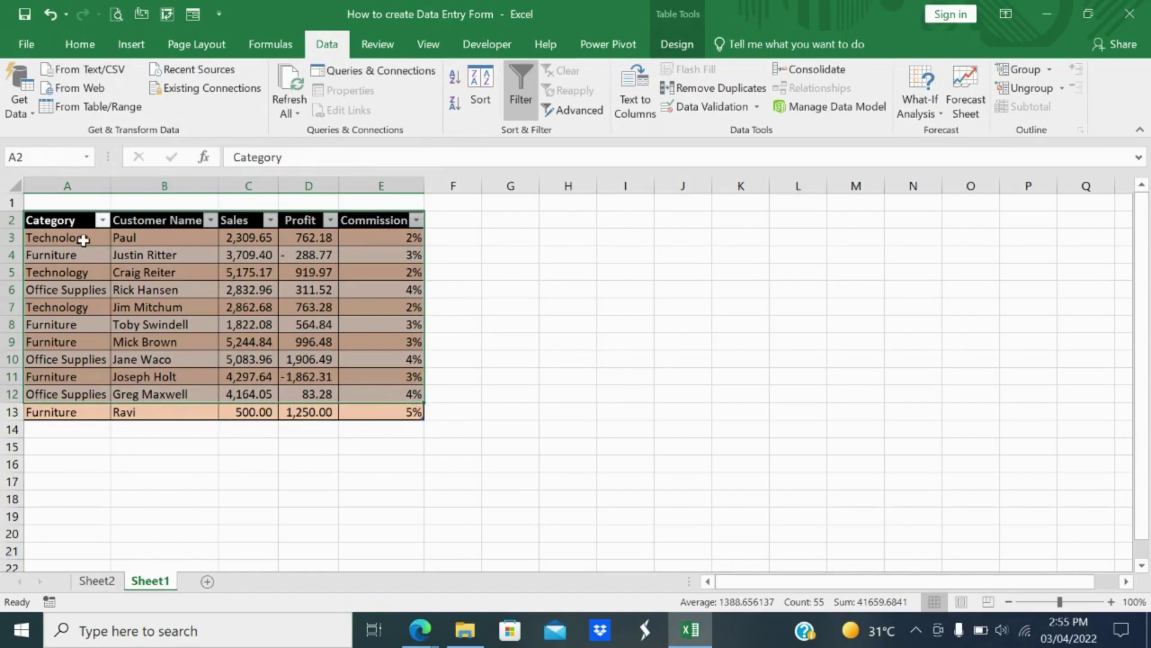
mouse_move(70, 219)
left_mouse_down()
mouse_move(263, 336)
mouse_move(415, 407)
left_mouse_up()
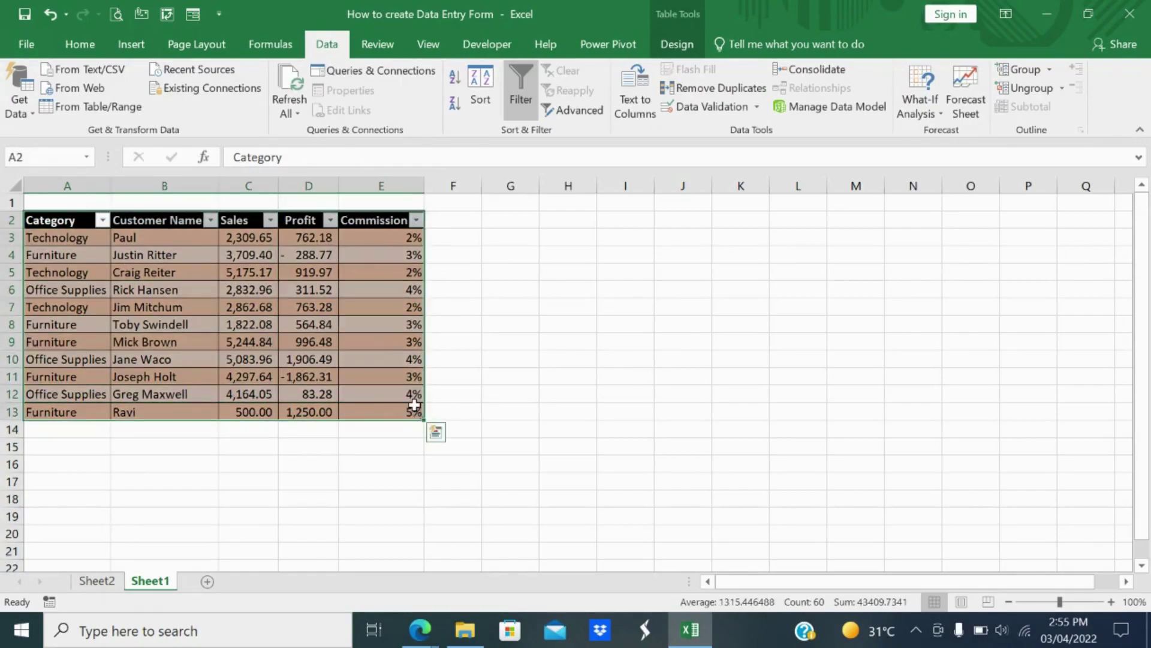
left_click(489, 321)
left_click(361, 223)
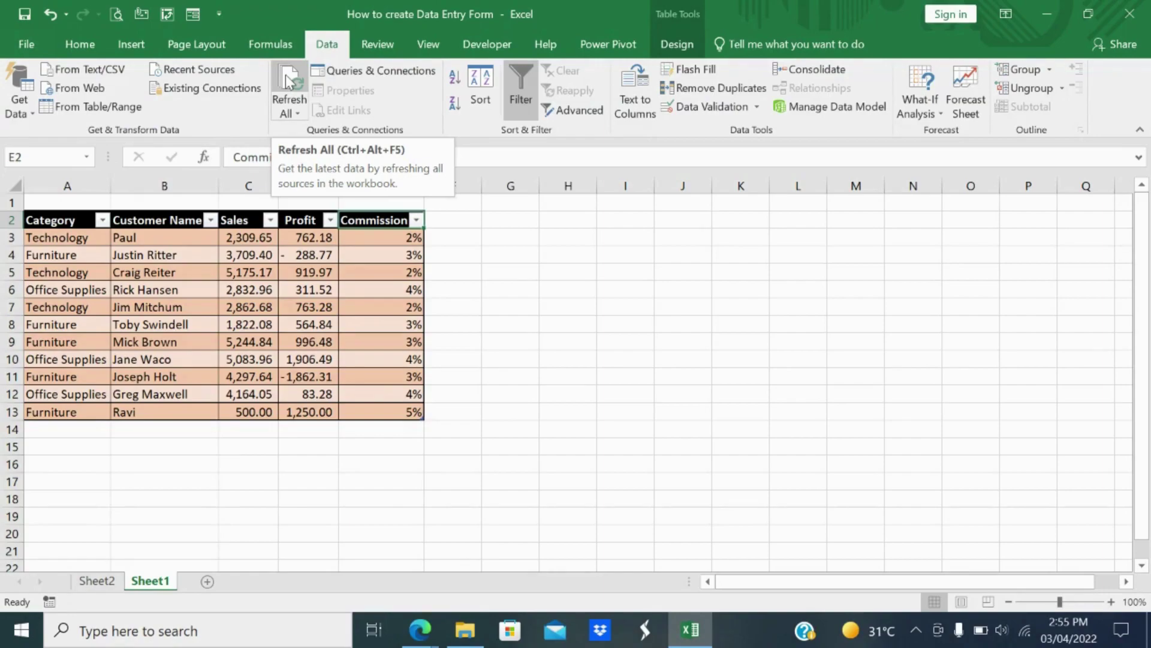
Open Excel Options at the Customize Ribbon page.
left_click(20, 35)
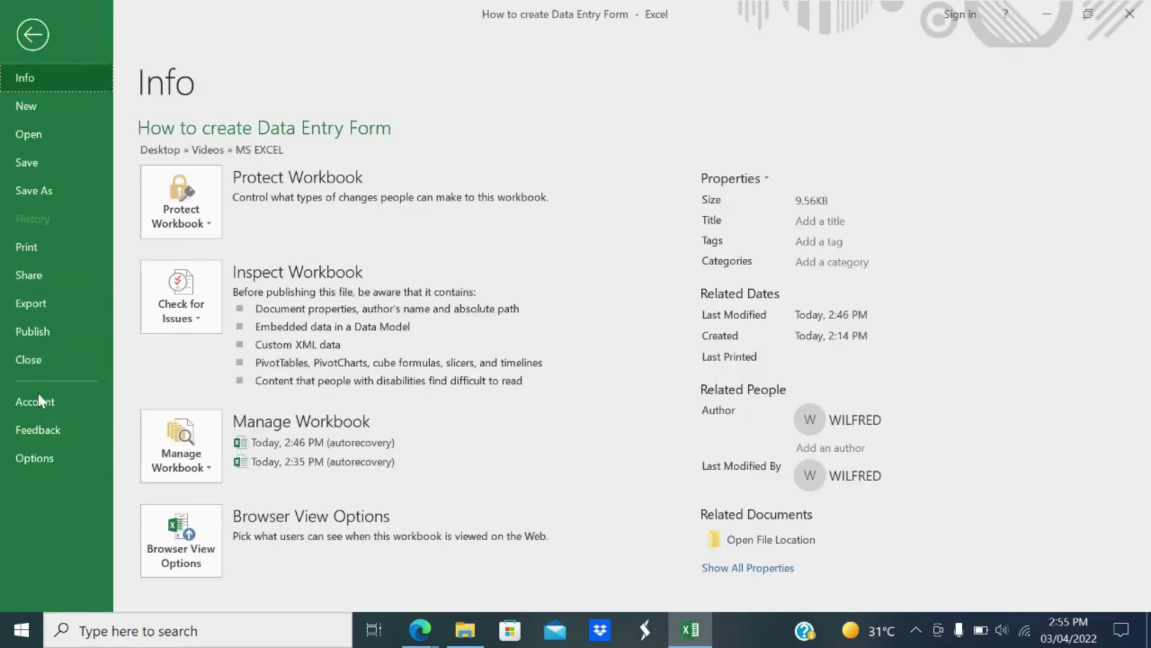
left_click(51, 458)
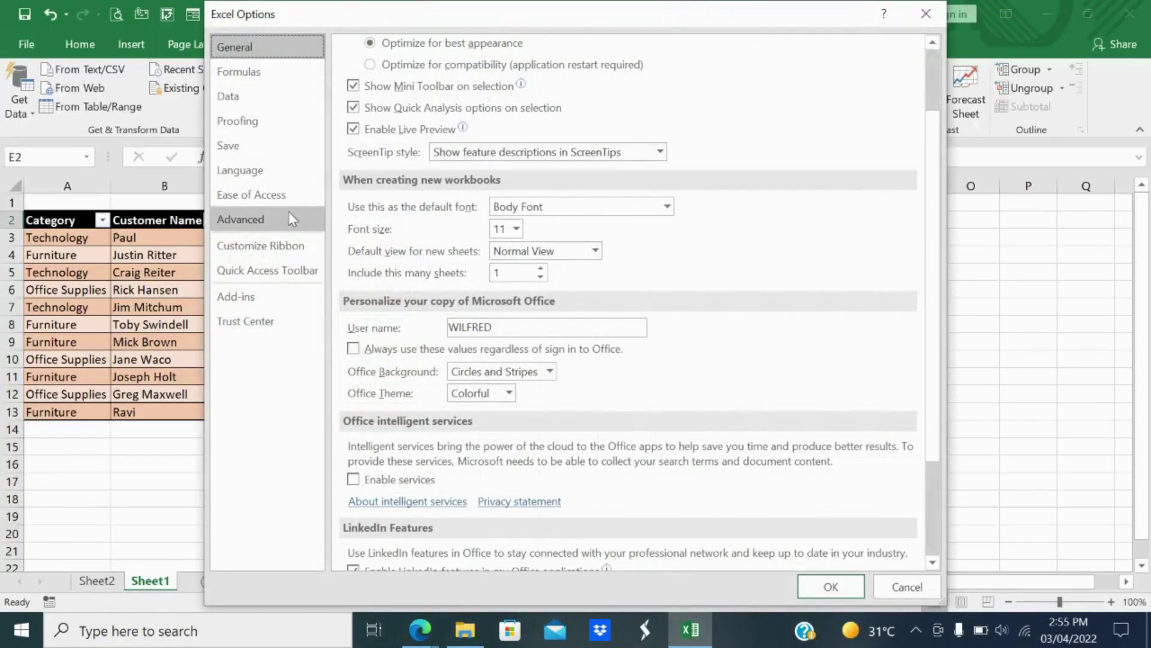
left_click(259, 250)
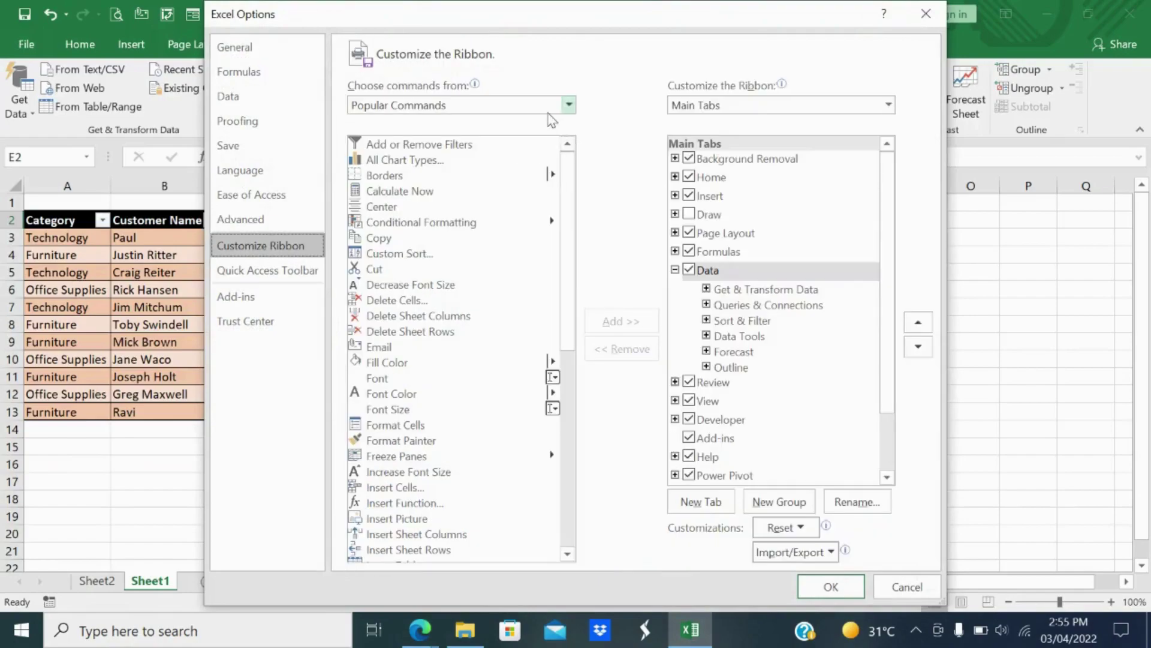
Locate the Form... command under Commands Not in the Ribbon and confirm Options with OK.
left_click(569, 105)
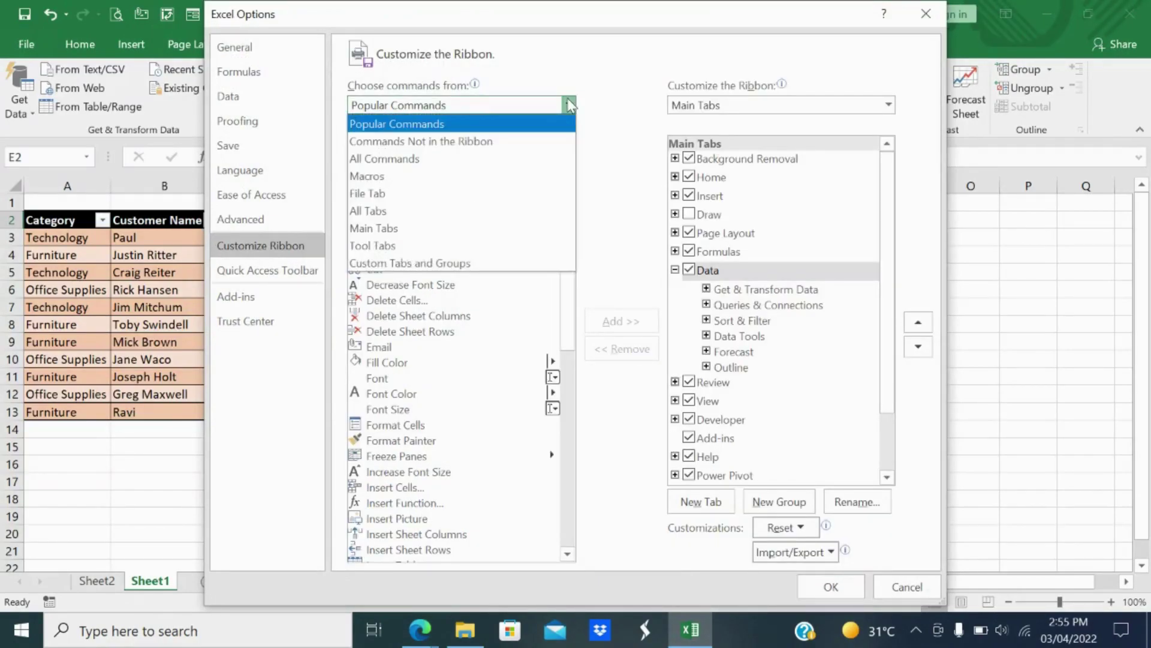
left_click(536, 145)
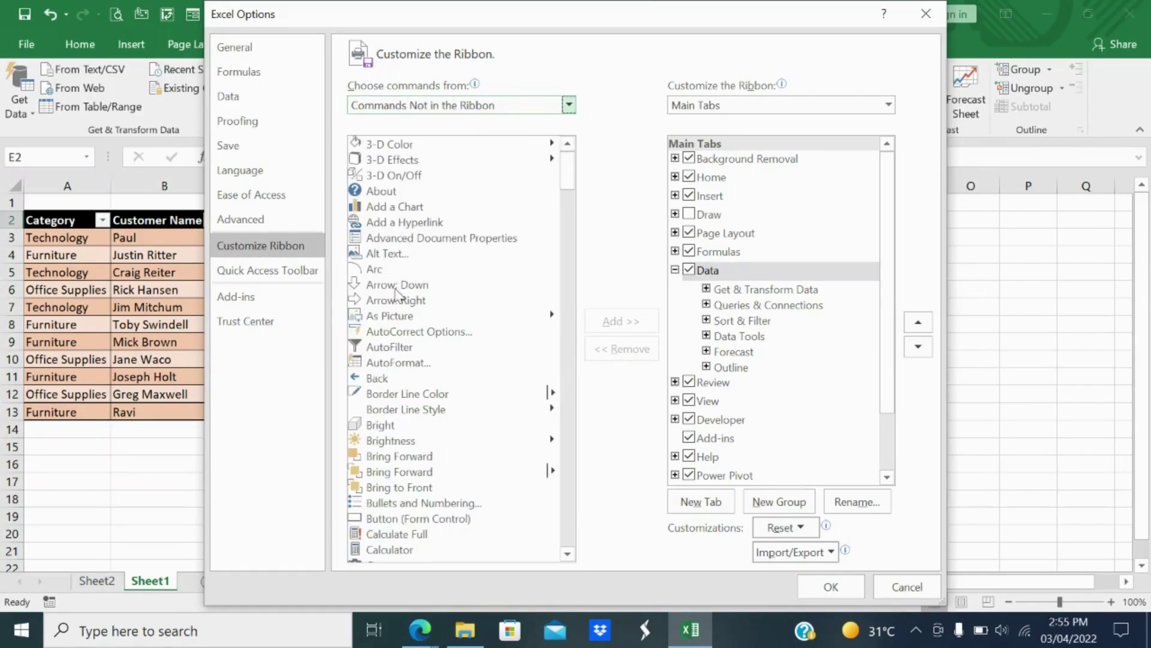
left_click(397, 286)
key("Page_Down")
key("Page_Down")
key("Down")
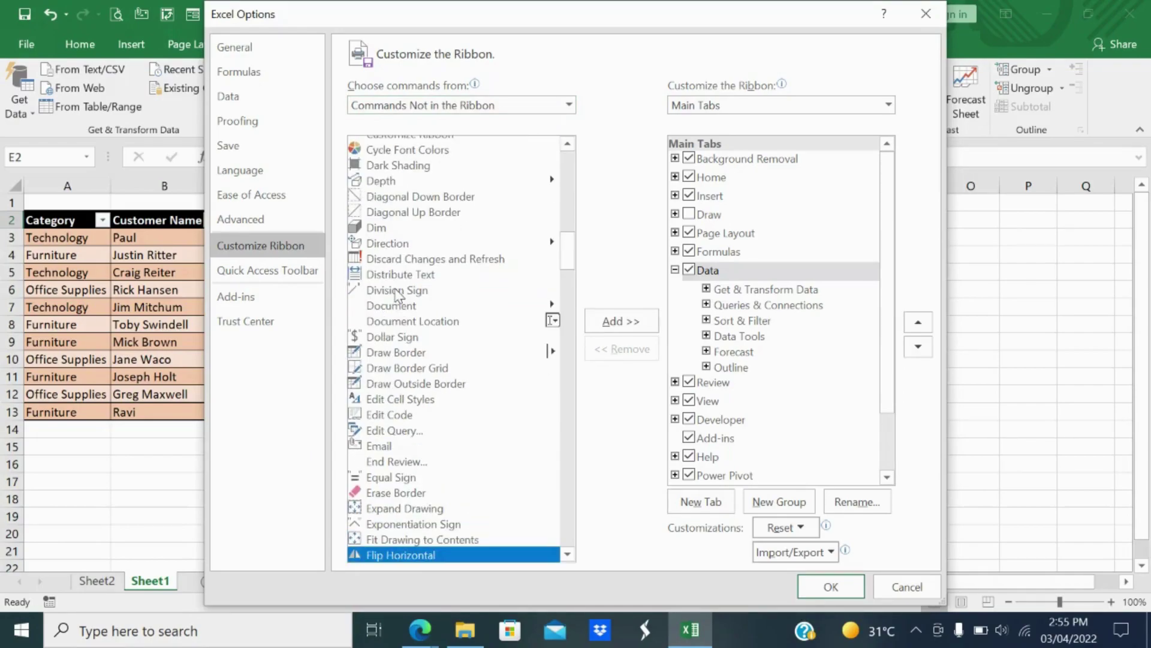
key("Down")
key("Down")
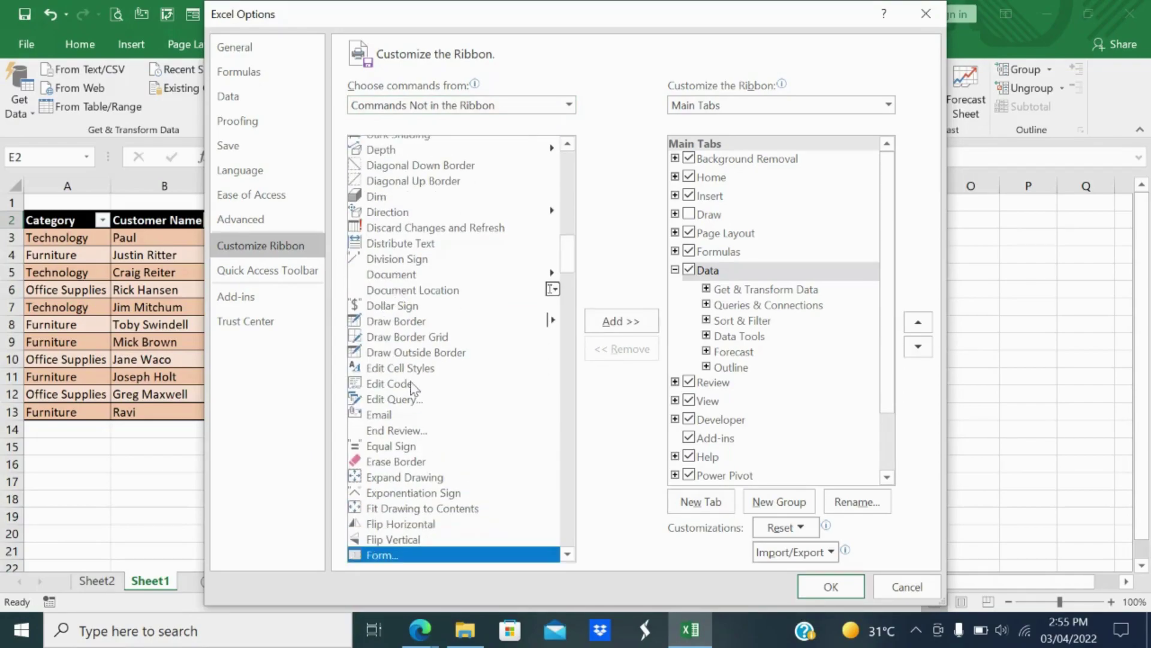
left_click(567, 555)
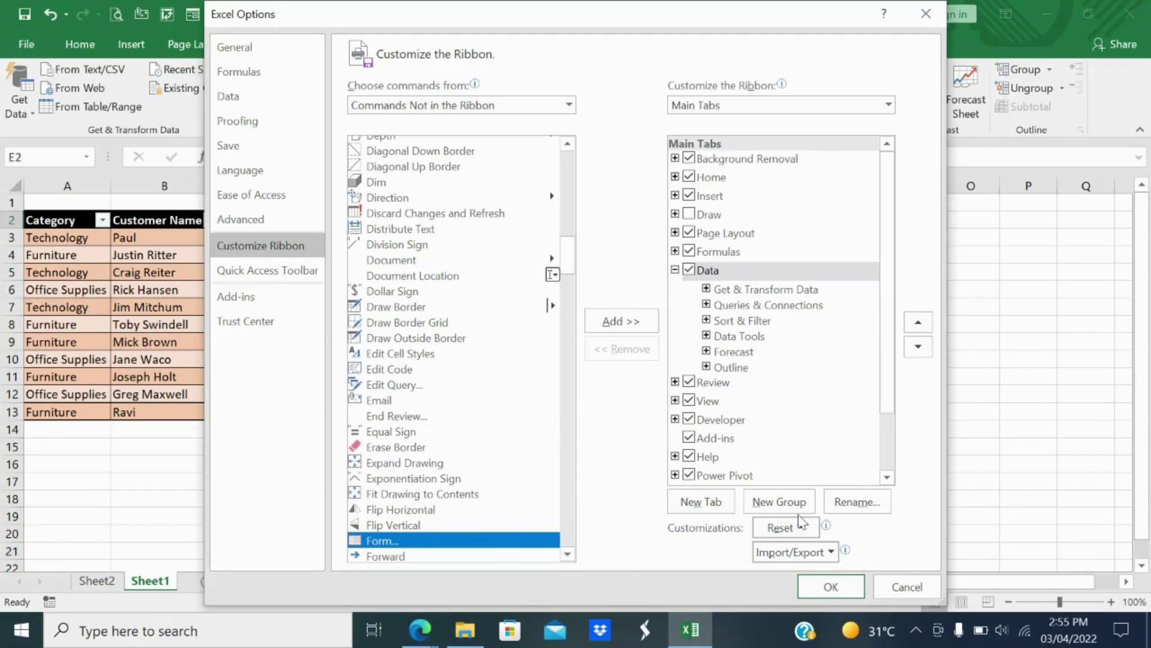
left_click(831, 587)
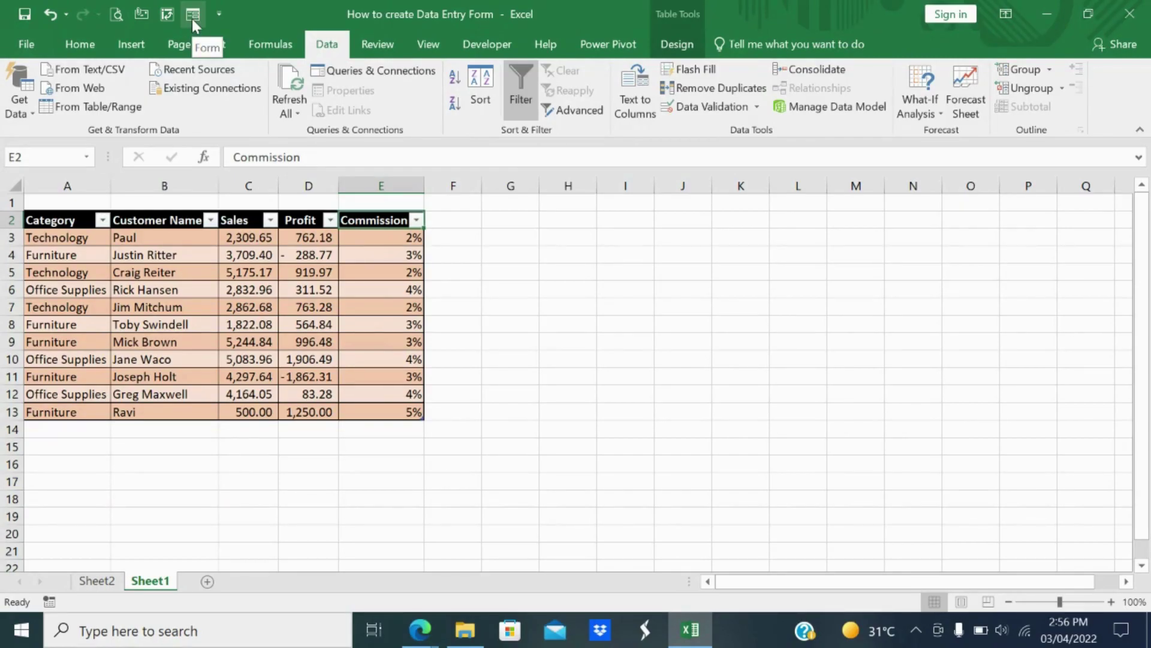
Try Form from empty cell H6, dismiss the range warning, then select table cell E6.
left_click(585, 286)
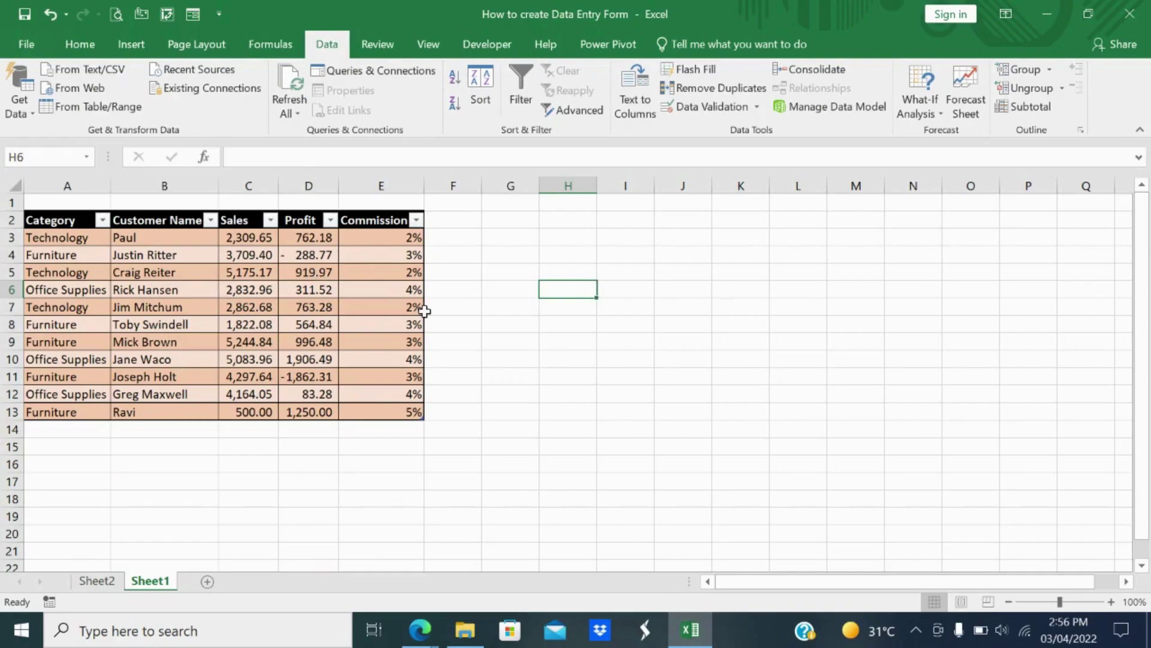
left_click(194, 16)
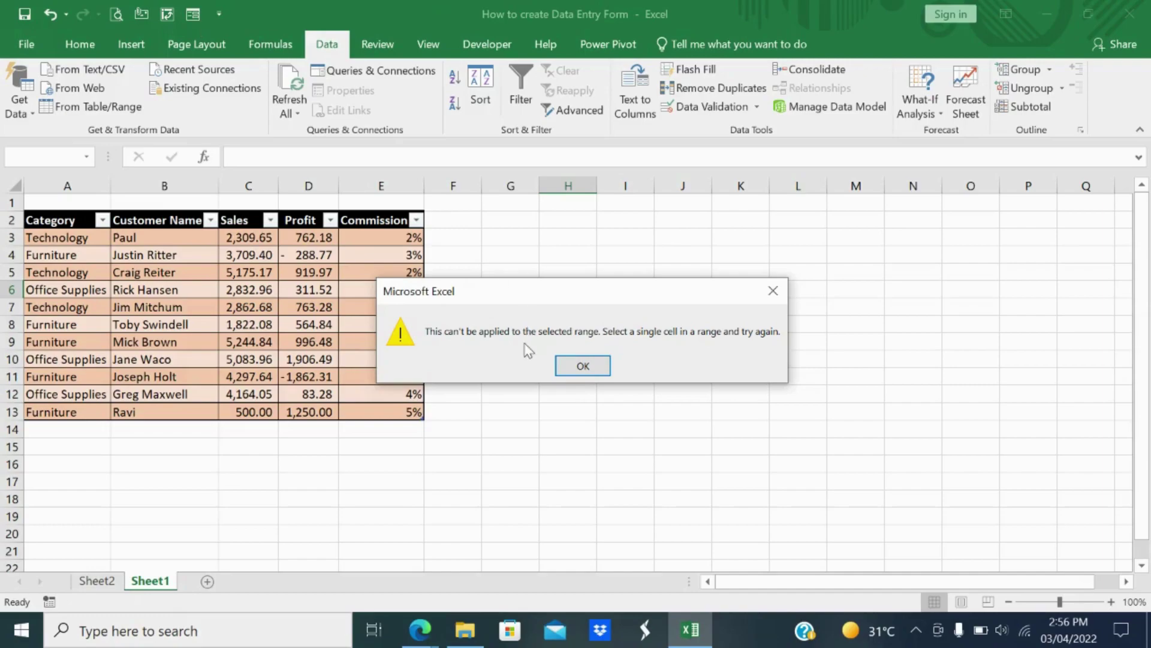
left_click(578, 362)
left_click(357, 288)
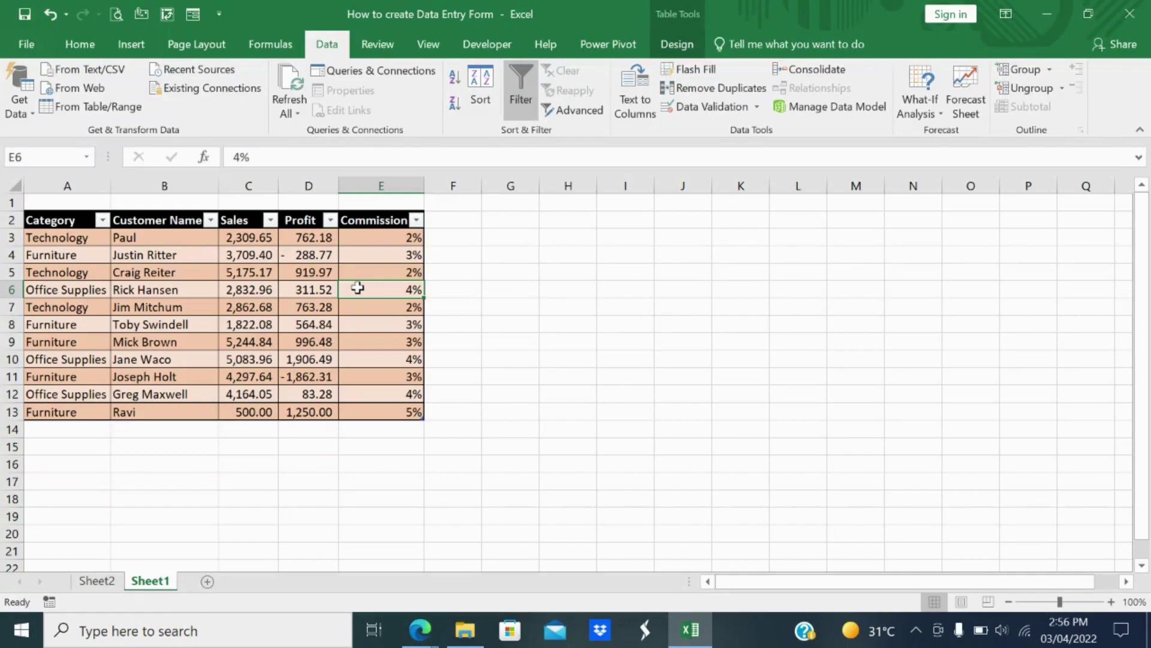
Open the sales table's data form and browse with Find Prev/Find Next to record 3 of 11.
left_click(192, 14)
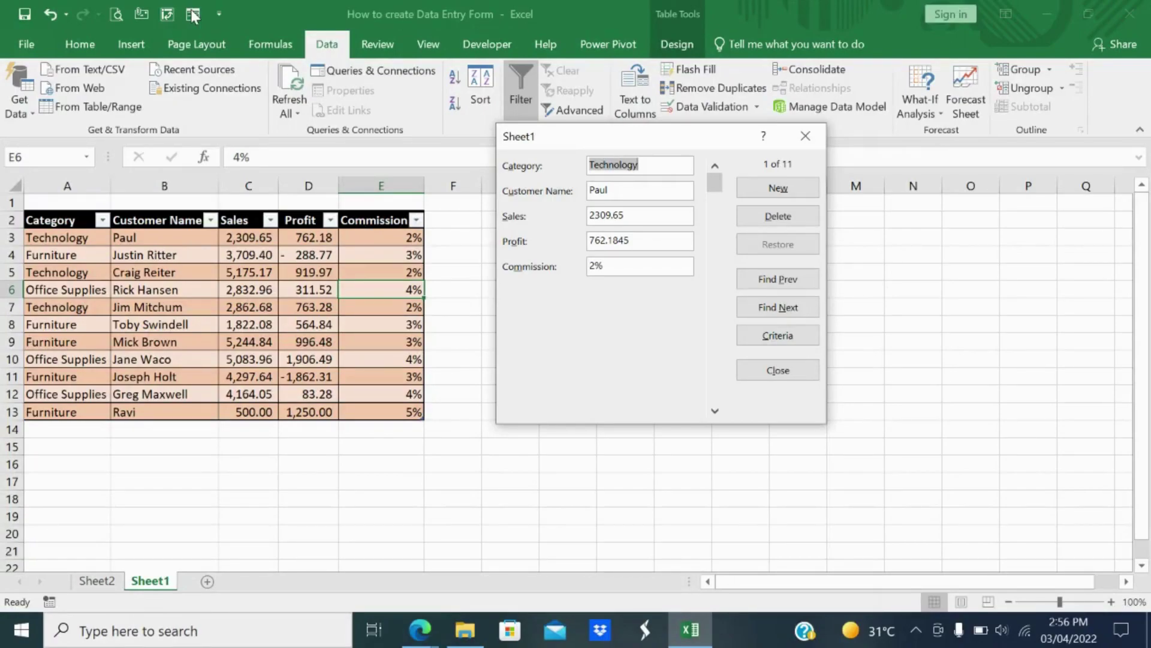
left_click_drag(662, 150, 673, 192)
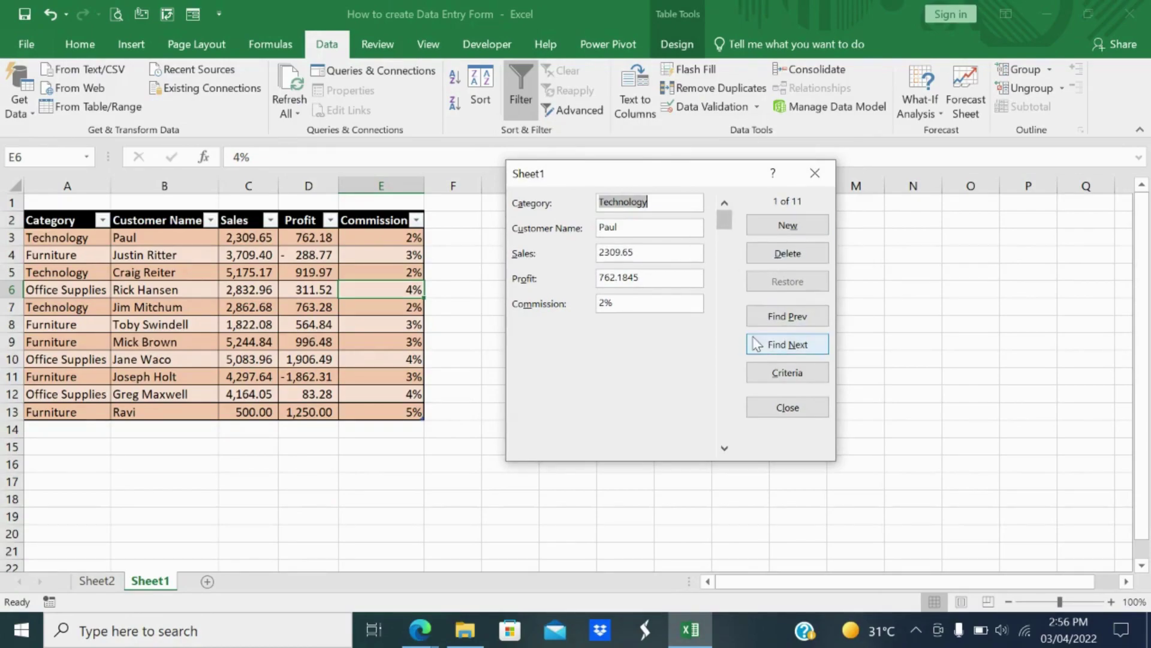
left_click_drag(724, 219, 727, 275)
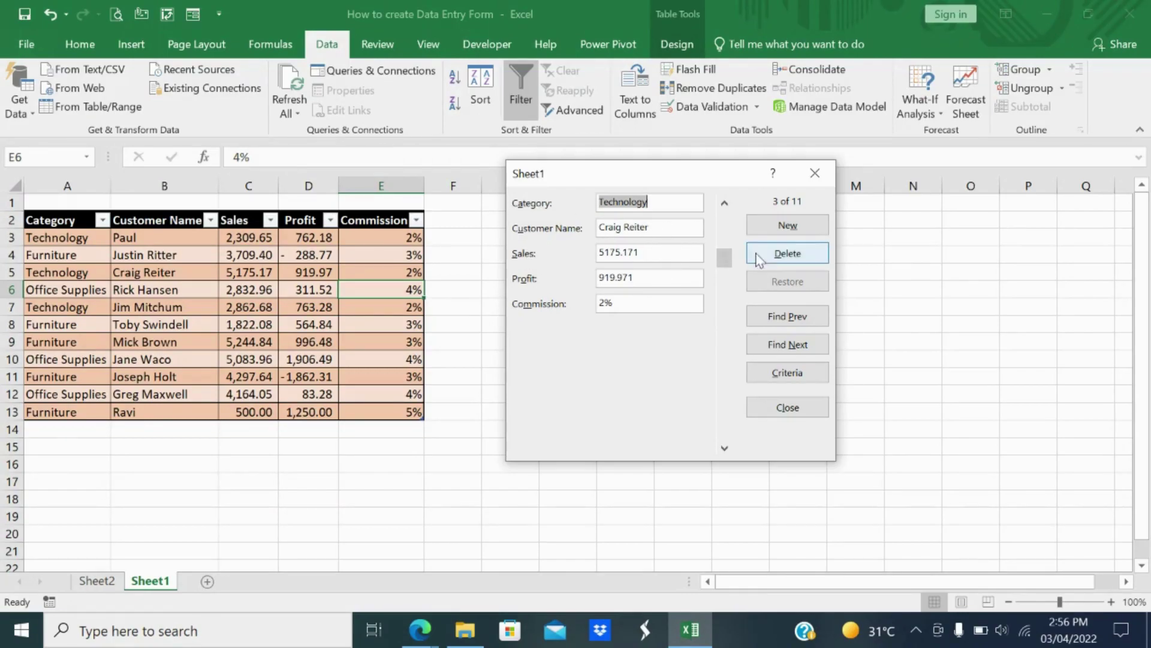
left_click(807, 325)
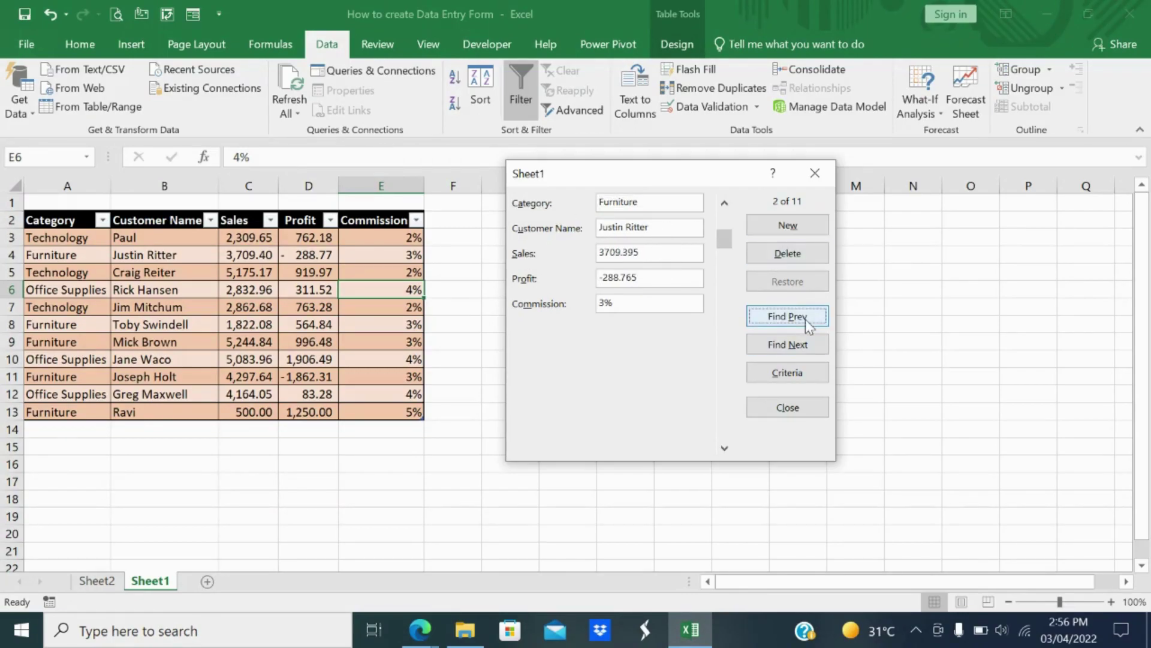
left_click(806, 347)
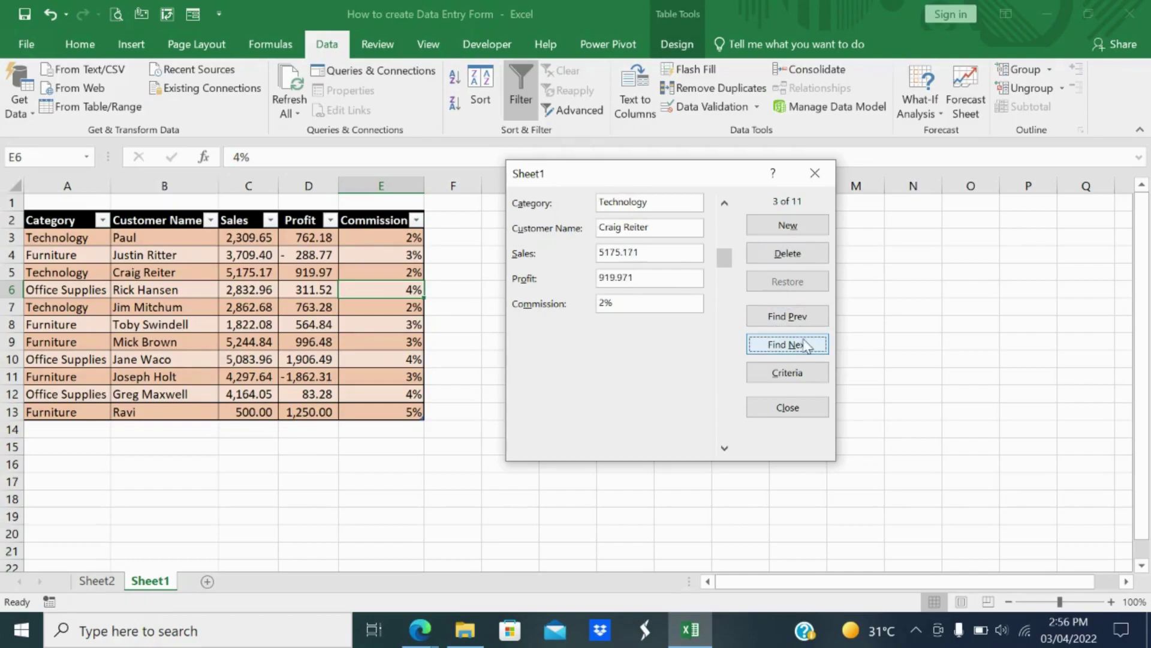
Search the form for Customer Name 'Ravi' and change that record's Sales to 5000.
left_click(801, 374)
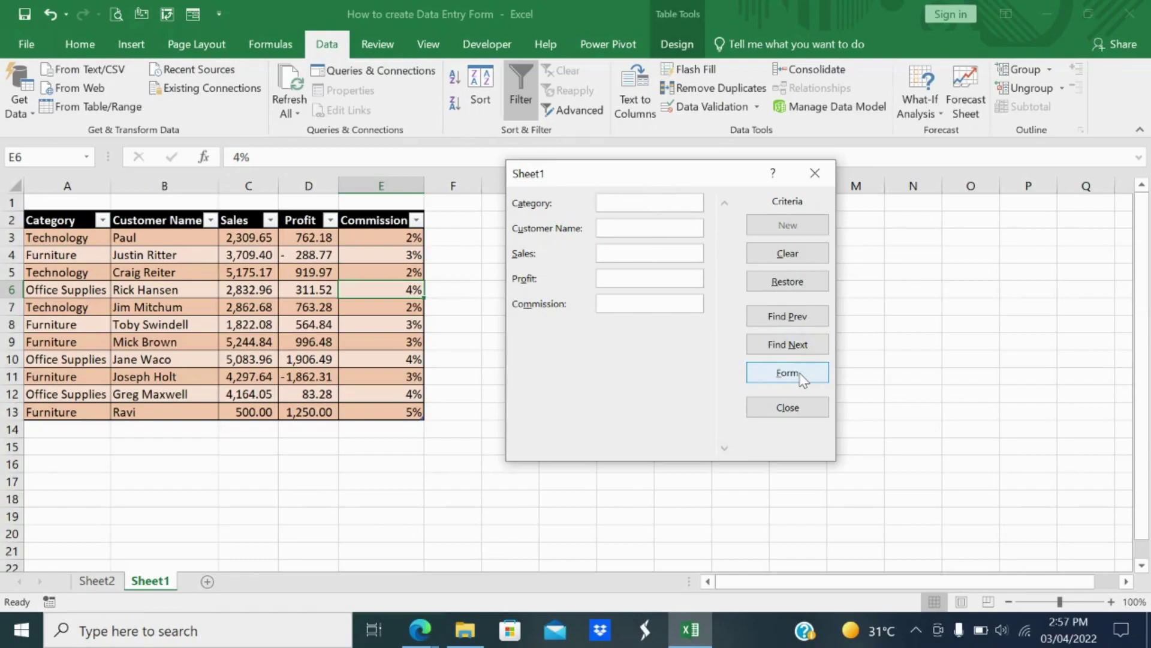
left_click(636, 225)
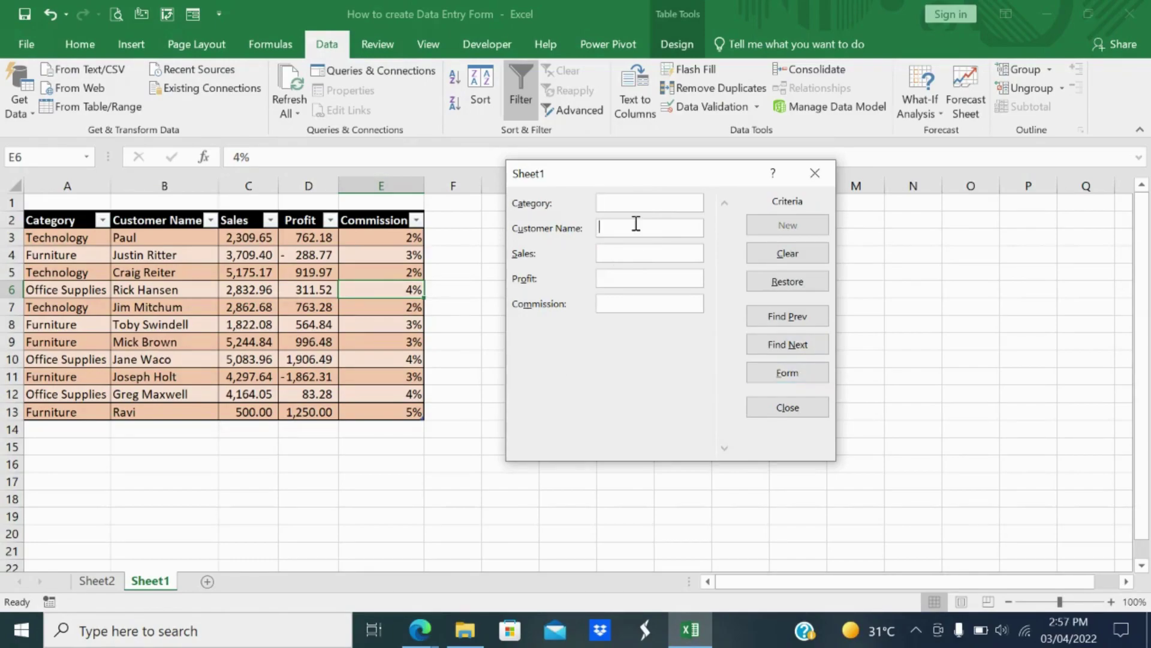
type("Ra")
type("vi")
key("Return")
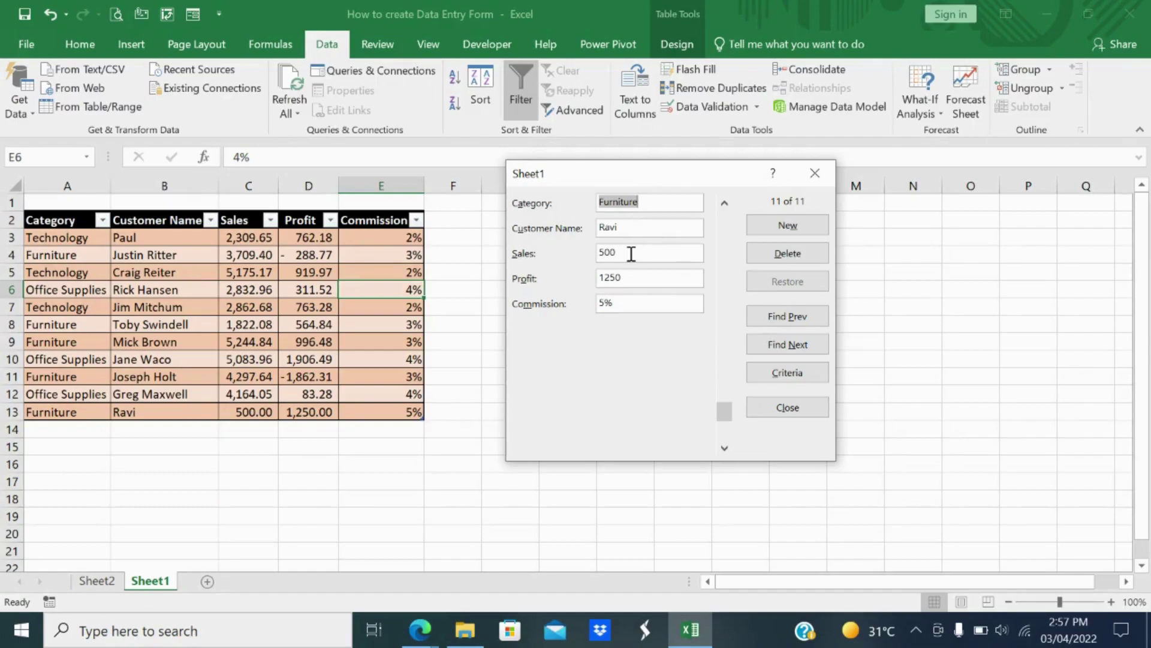
left_click(632, 253)
type("0")
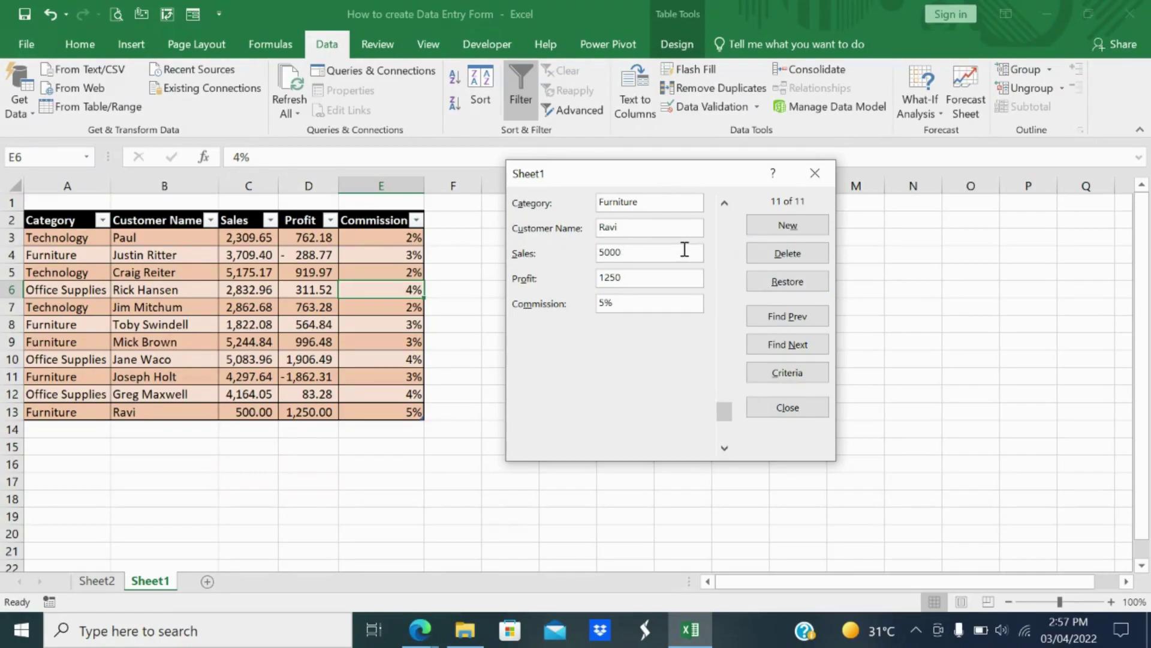
key("Return")
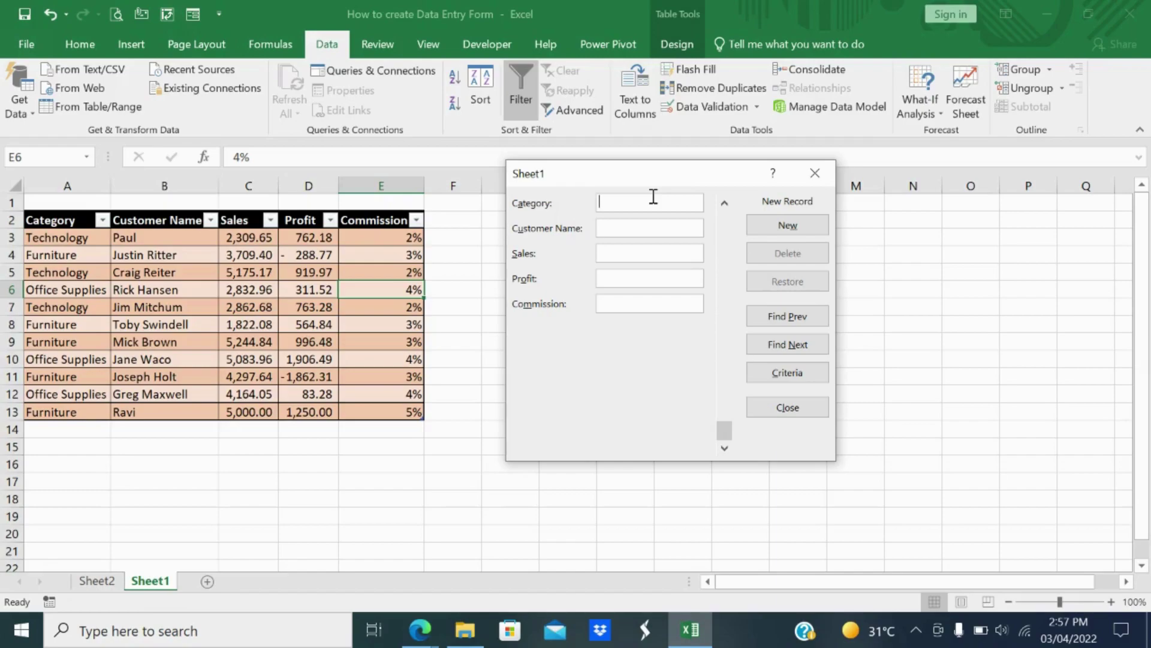
type("Tec")
type("hnolo")
type("gy")
Append Paul's Technology record with Sales 4500, Profit 750 and Commission 3.5%.
left_click(628, 226)
type("Paul")
left_click(608, 254)
type("43")
type("00")
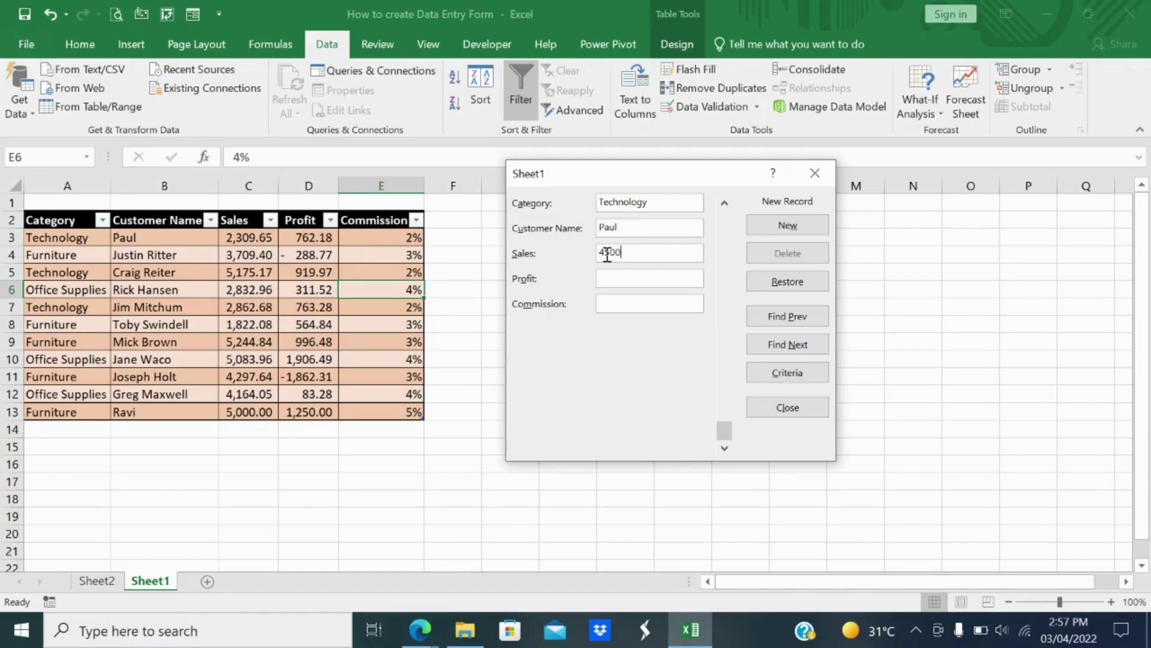
type(".00")
left_click(623, 276)
type("750.")
type("00")
left_click(610, 305)
type("3.")
type("5%")
key("Return")
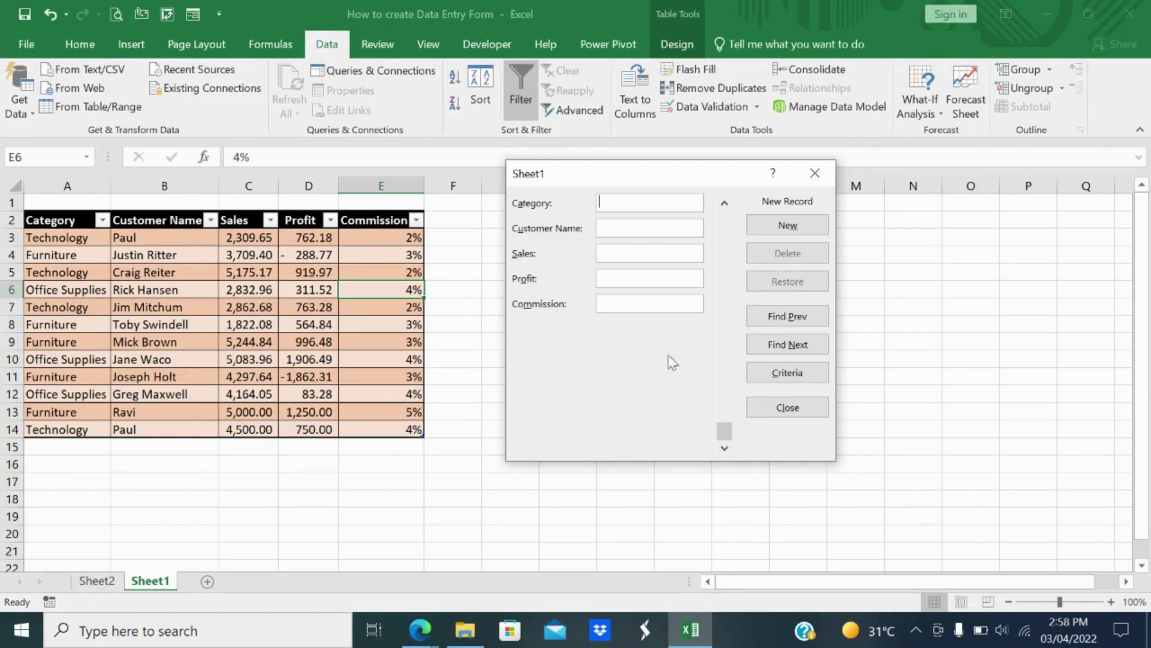
Go back to Ravi's Furniture record with Find Prev, then delete it and confirm.
left_click(776, 324)
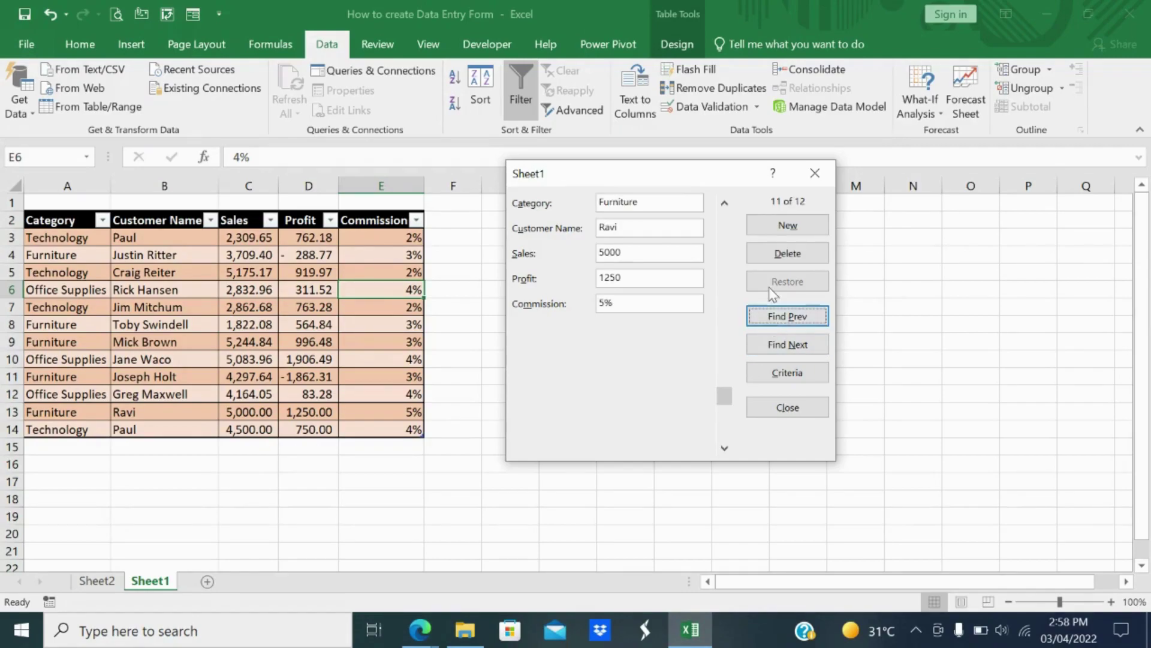
left_click(788, 254)
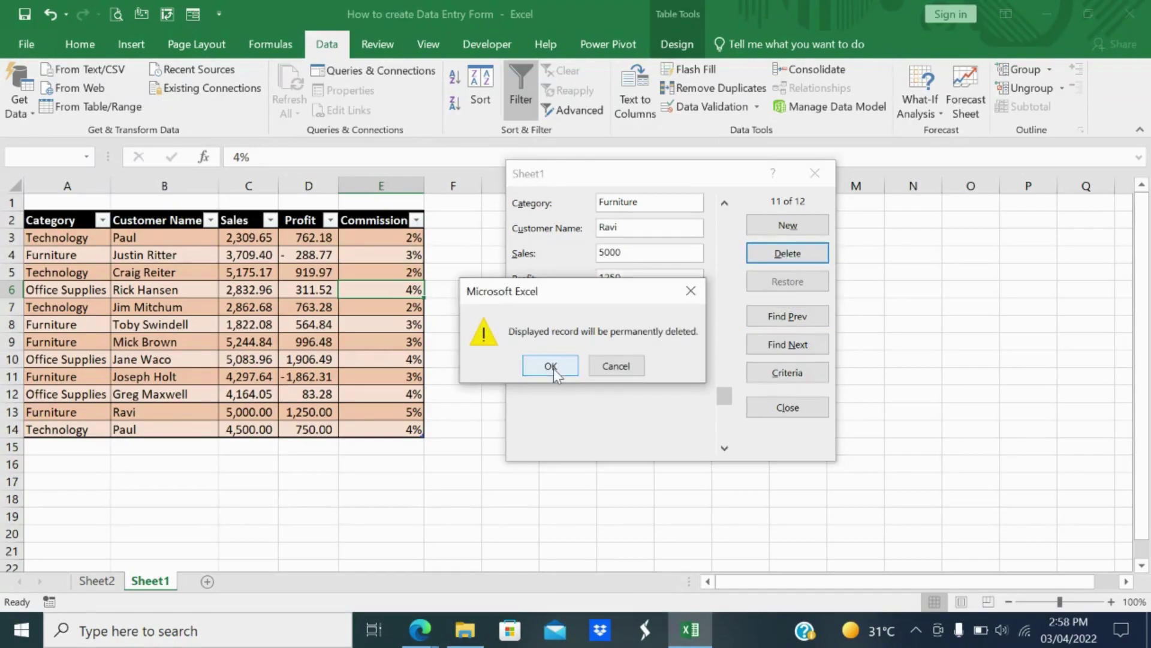
left_click(552, 367)
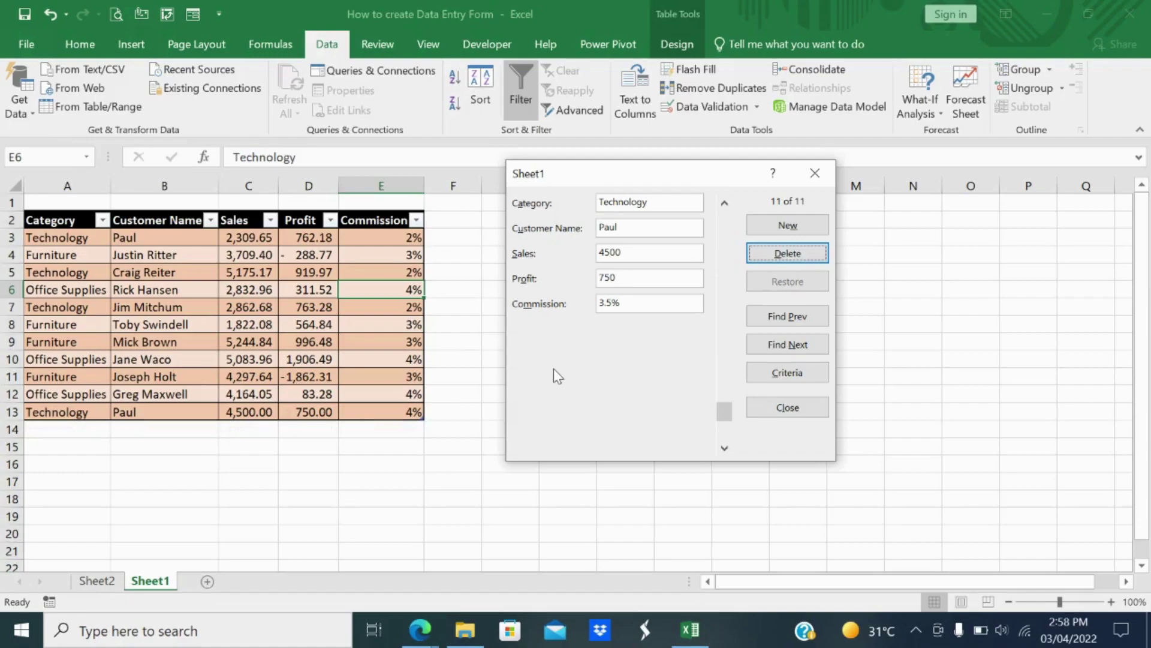